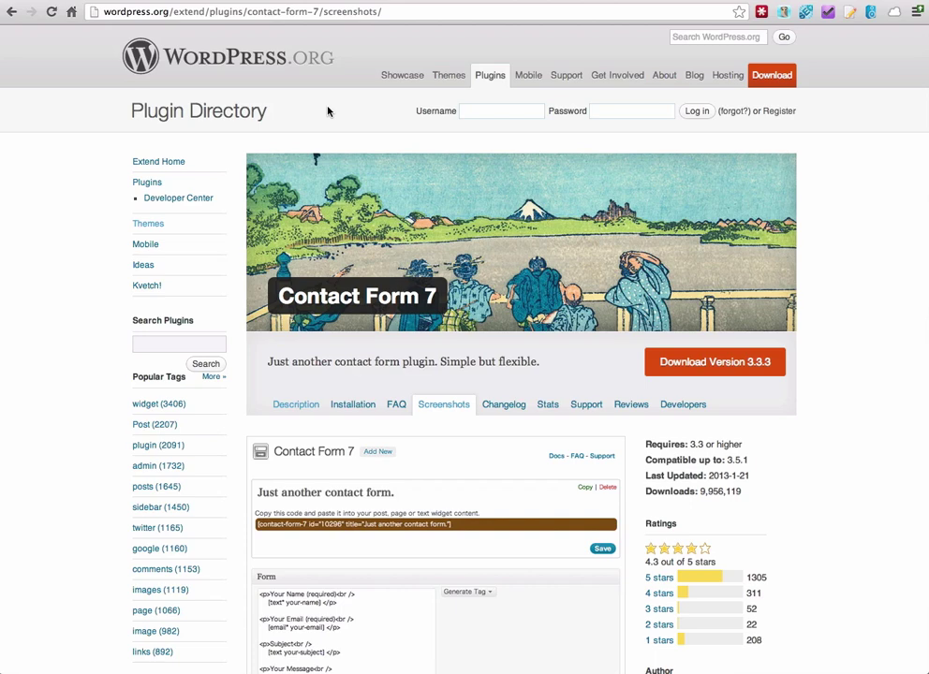
Step: Switch to the local WordPress admin's extensions page and open the page for adding extensions
click(408, 3)
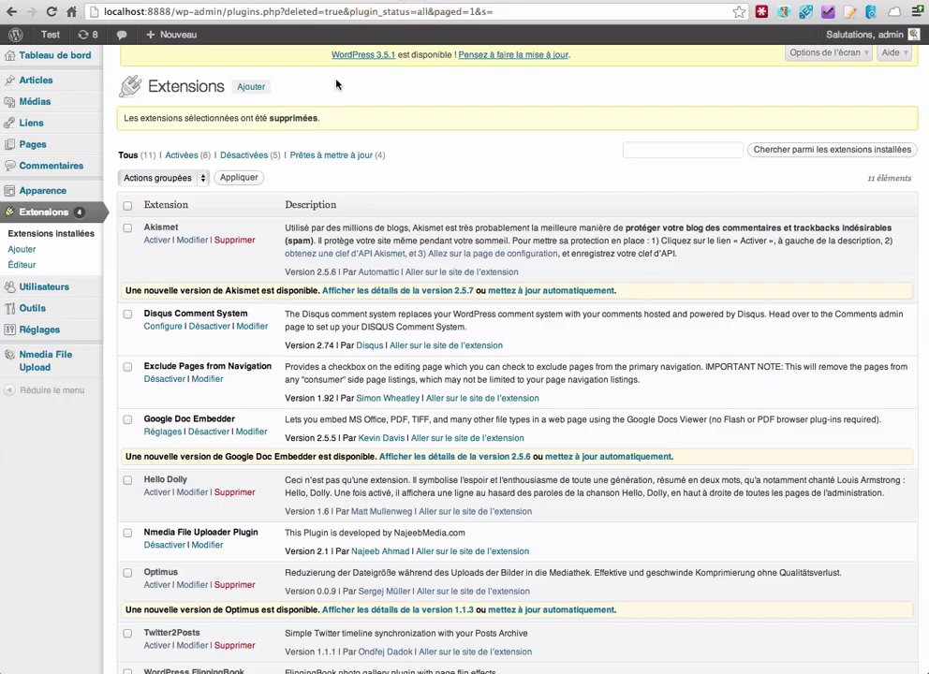
click(25, 249)
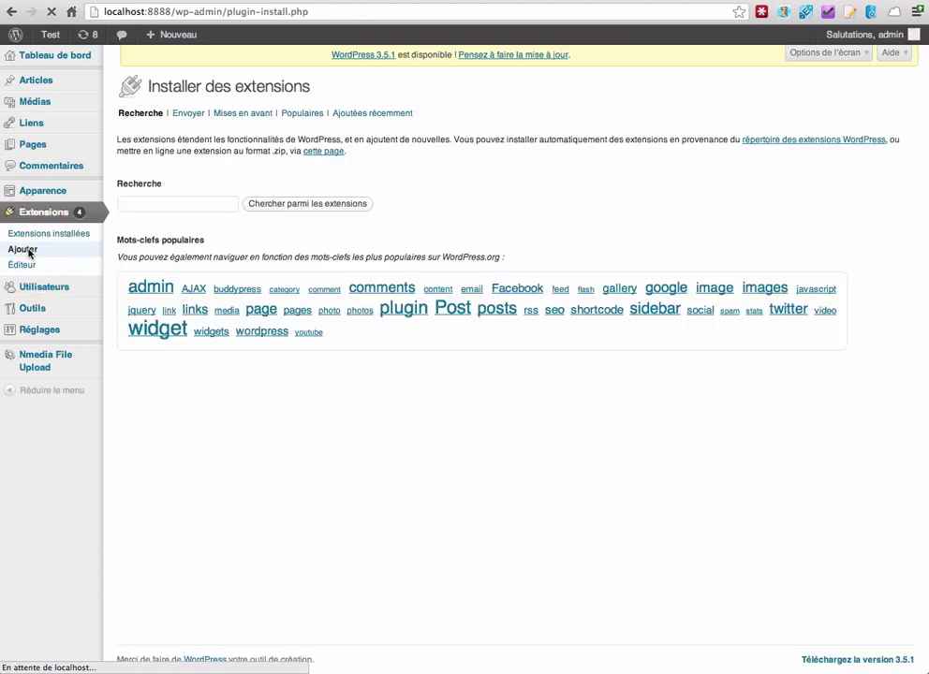
click(129, 203)
key(super+v)
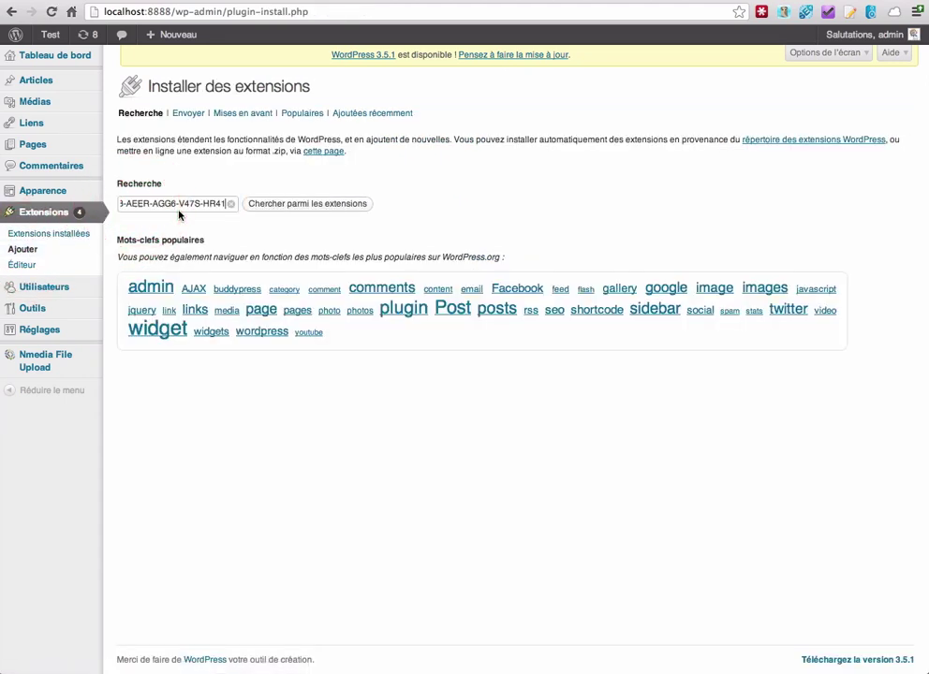
key(super+a)
key(BackSpace)
Step: Search the extension directory for "contact form 7"
click(164, 203)
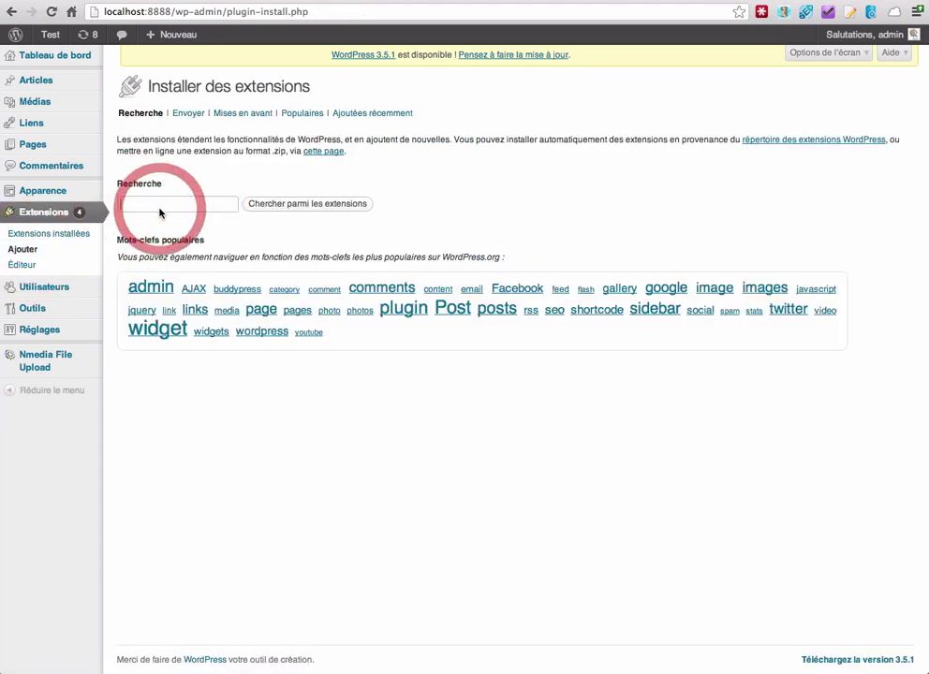
text(contact for)
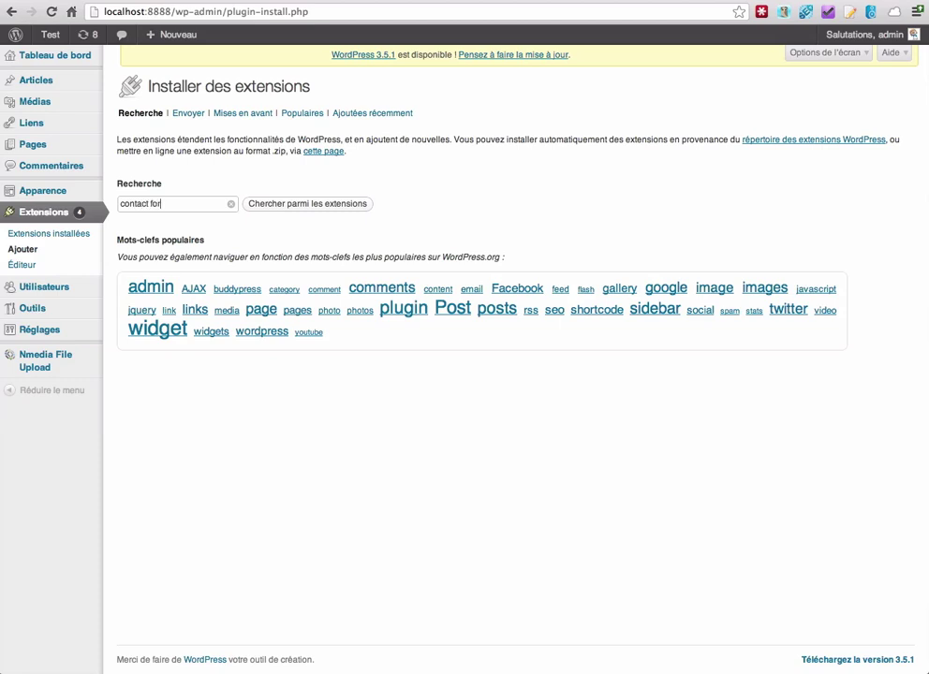
text(m 7)
key(Return)
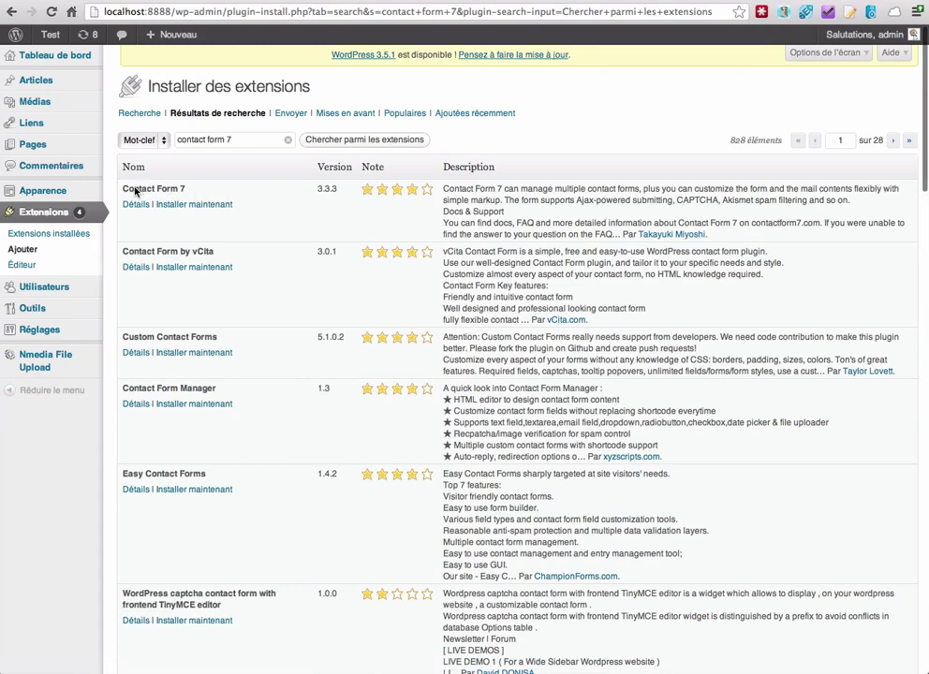
Step: Install the Contact Form 7 extension and activate it
click(195, 204)
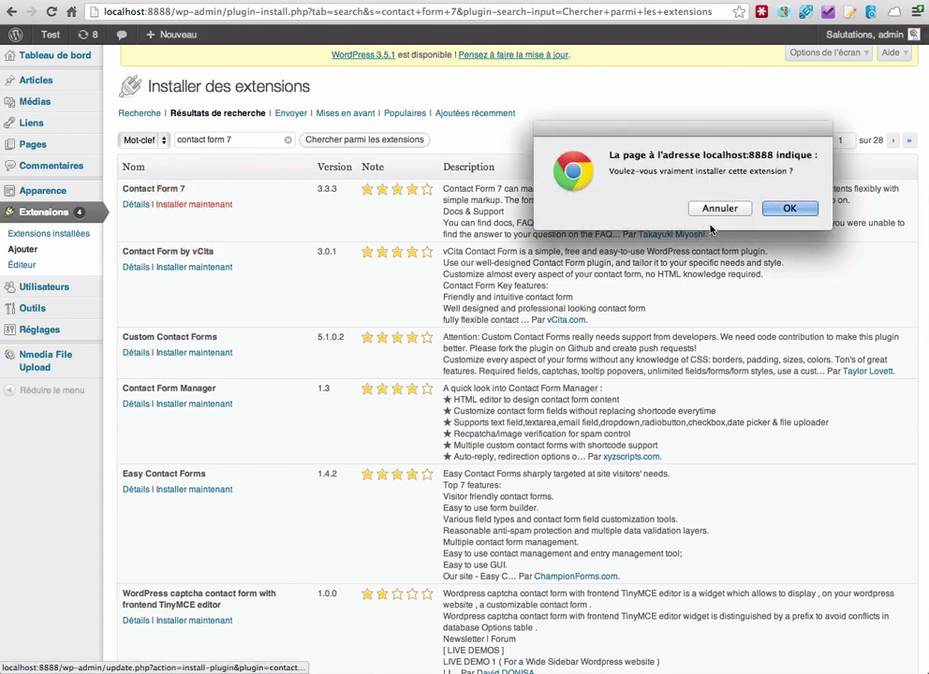
click(794, 209)
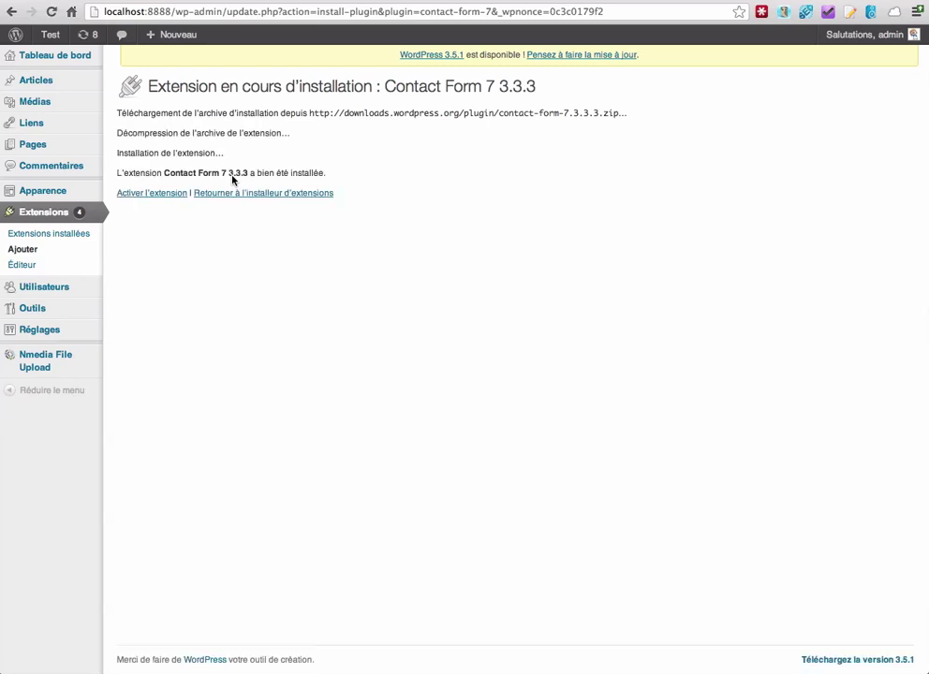
click(158, 195)
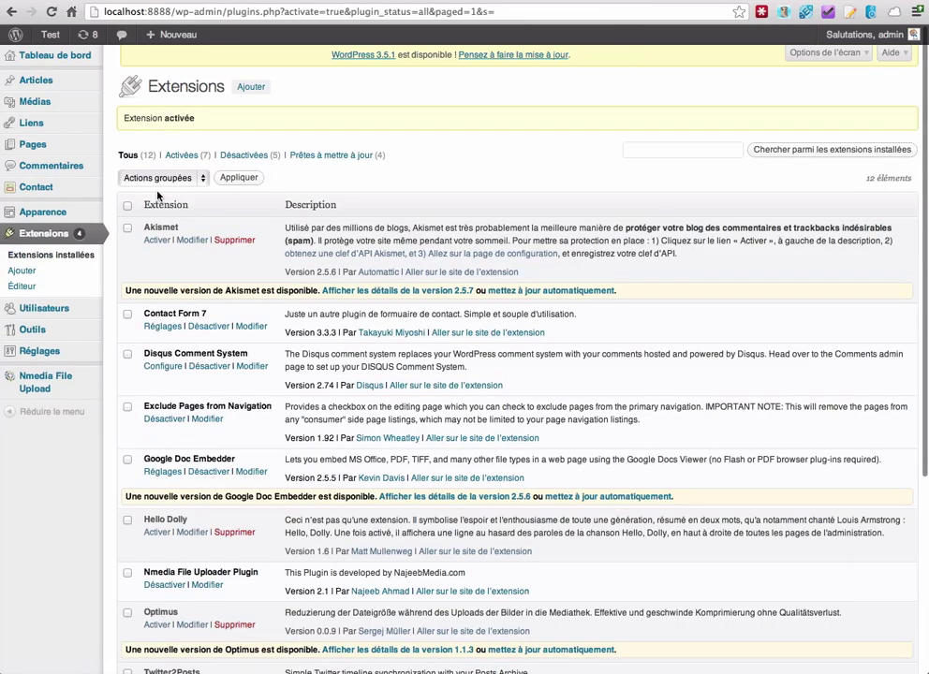
Step: Open "Formulaire de contact 1" for editing and generate an Acceptation tag
click(45, 192)
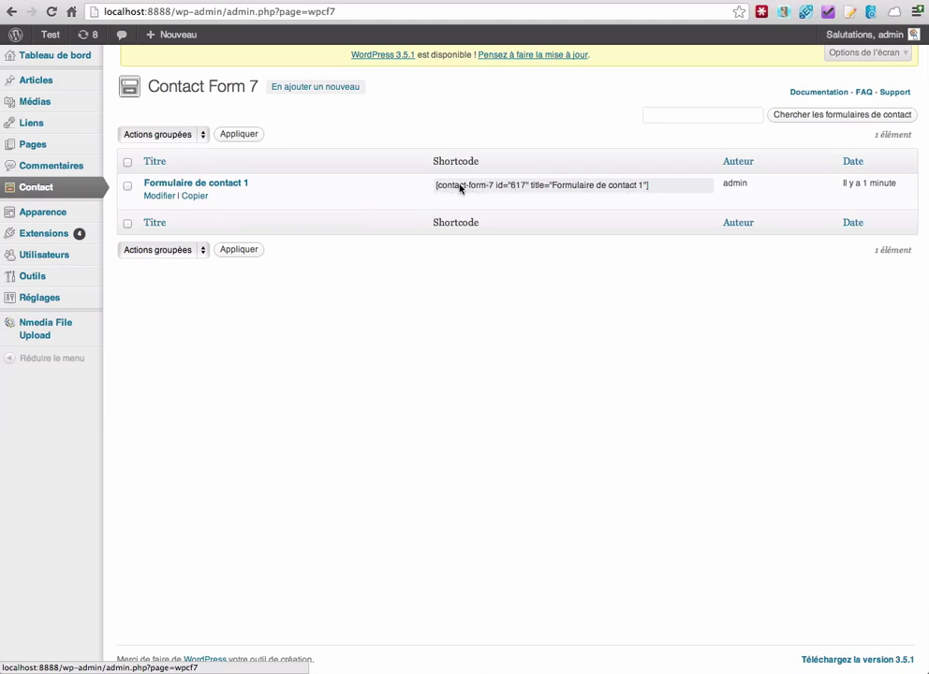
click(151, 196)
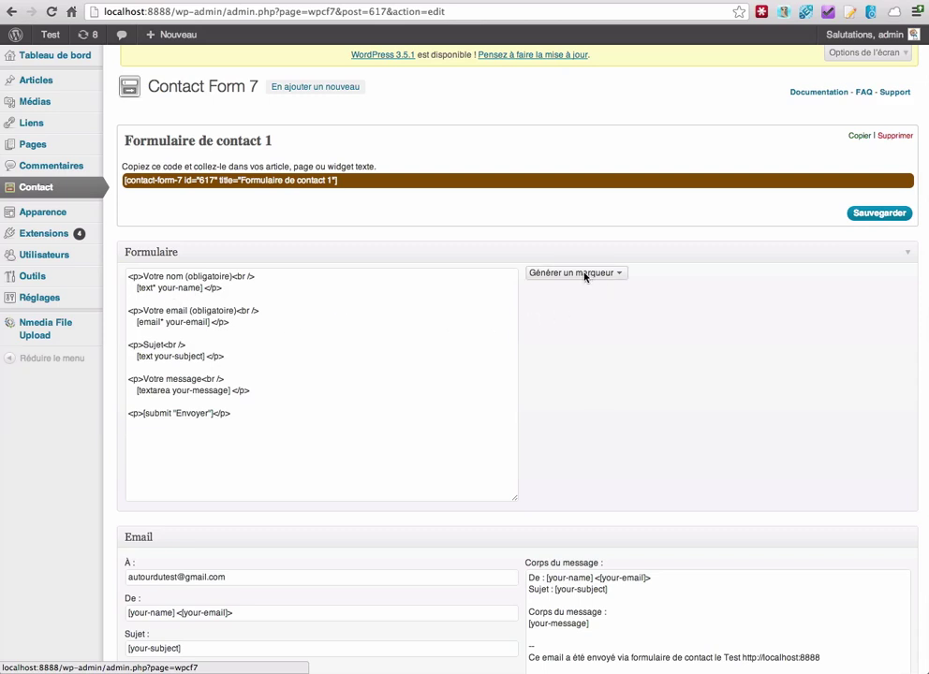
click(606, 274)
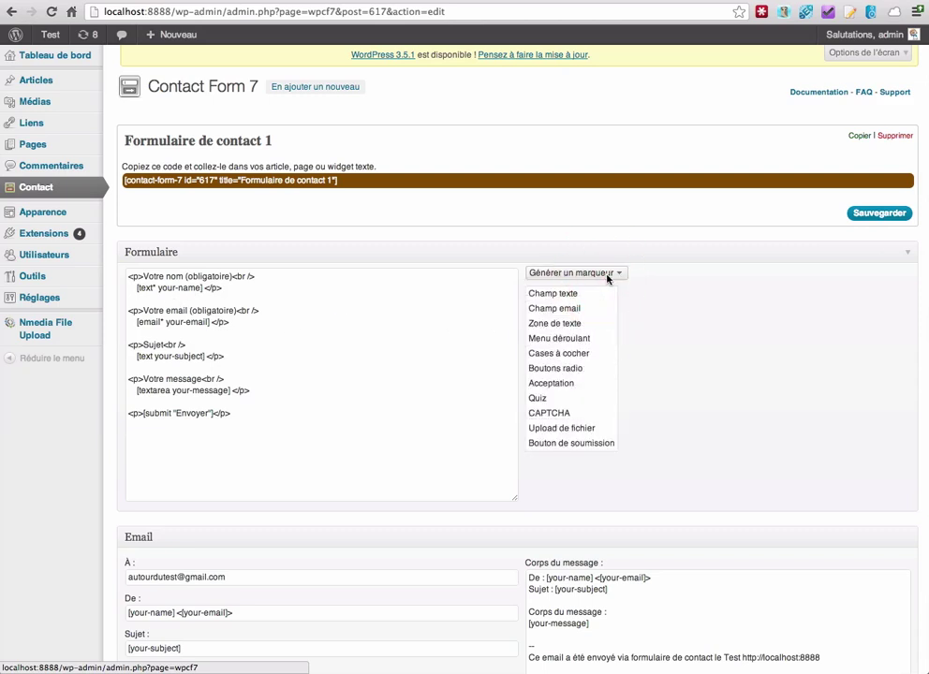
click(559, 386)
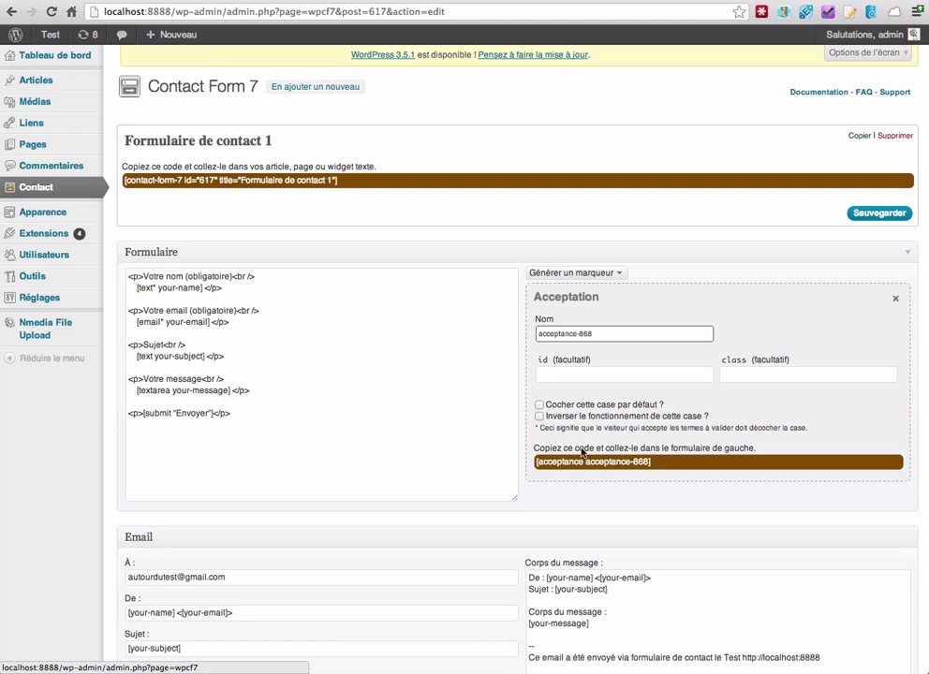
Step: Copy the generated [acceptance acceptance-868] tag onto its own line between the message field and the submit button in the form template
click(557, 469)
key(super+c)
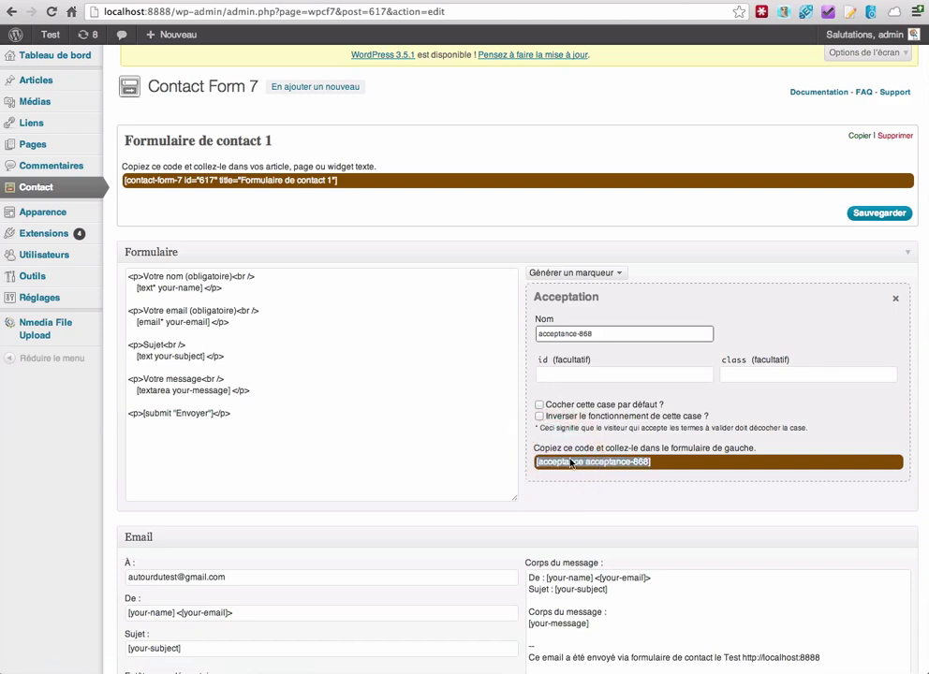
click(134, 313)
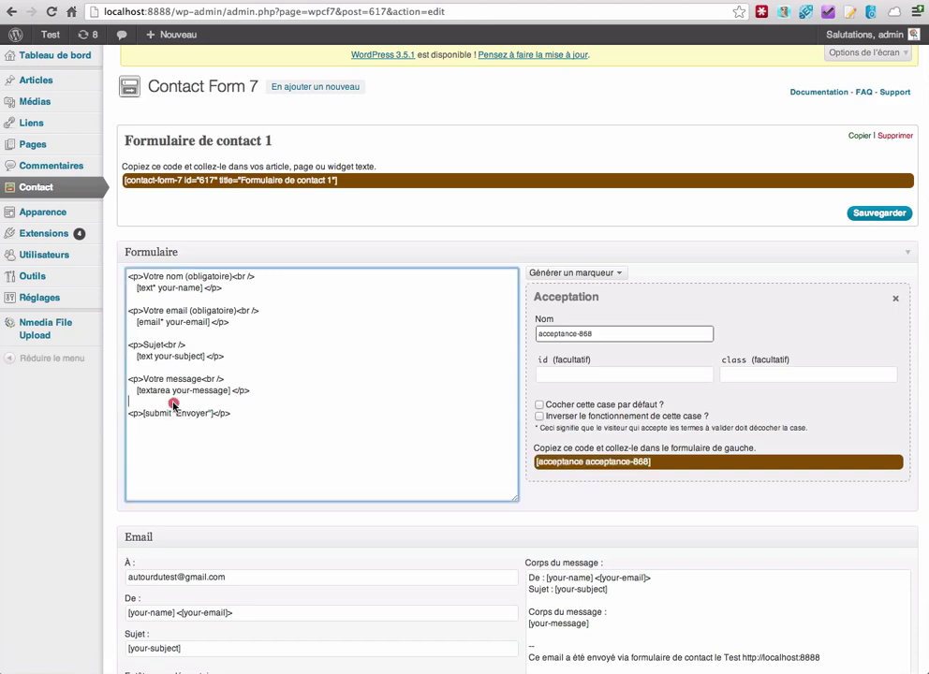
click(141, 412)
key(Return)
key(Return)
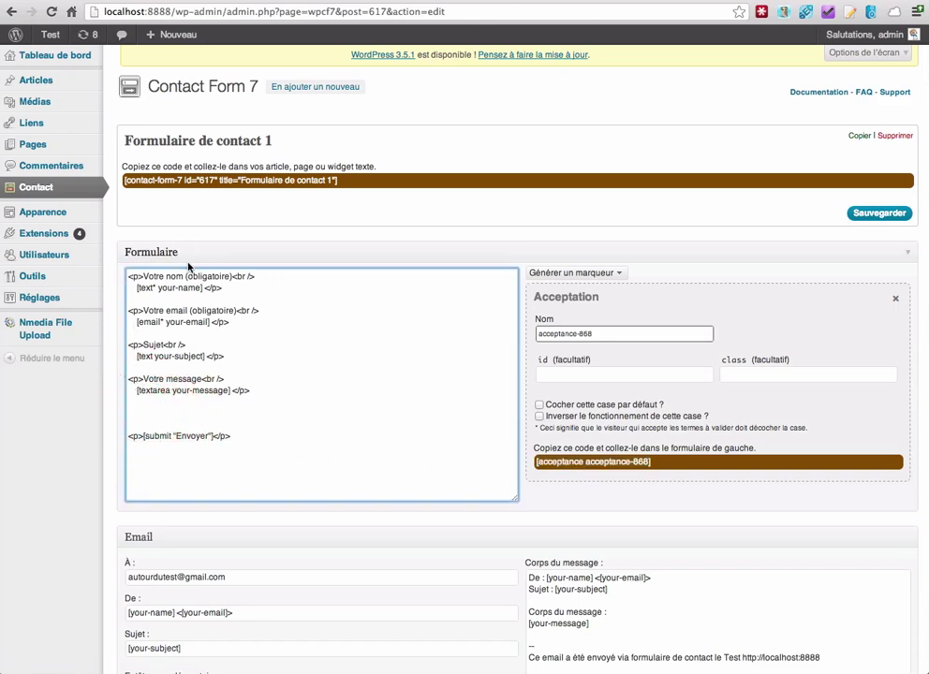
key(Up)
key(Up)
key(super+v)
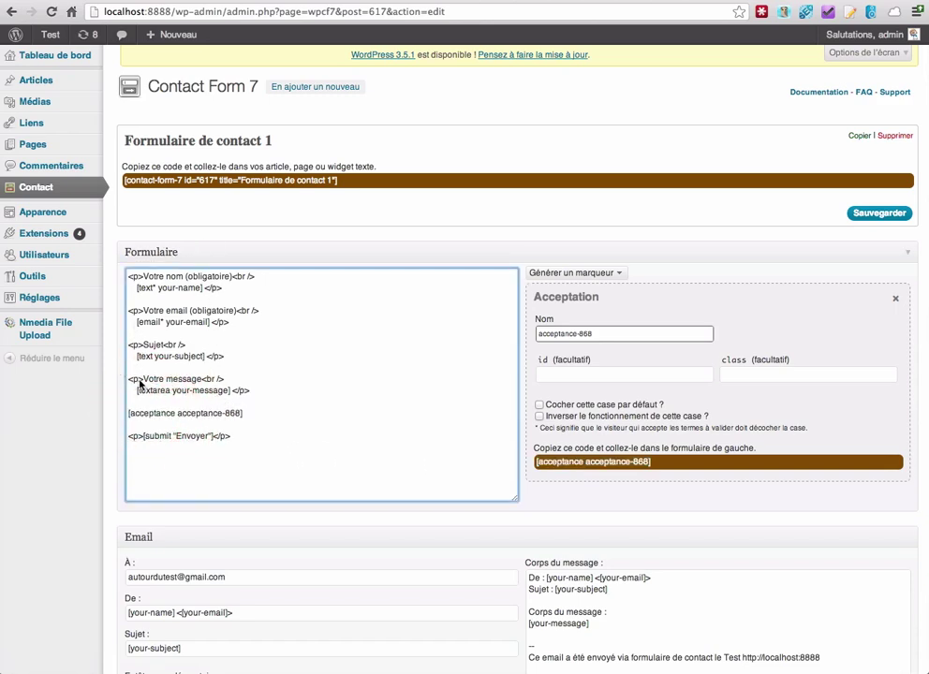
Step: Wrap the acceptance tag in <p> and </p> by copying the tags from the message field's paragraph
drag(144, 380, 129, 378)
key(super+c)
click(130, 413)
key(super+v)
drag(231, 390, 251, 392)
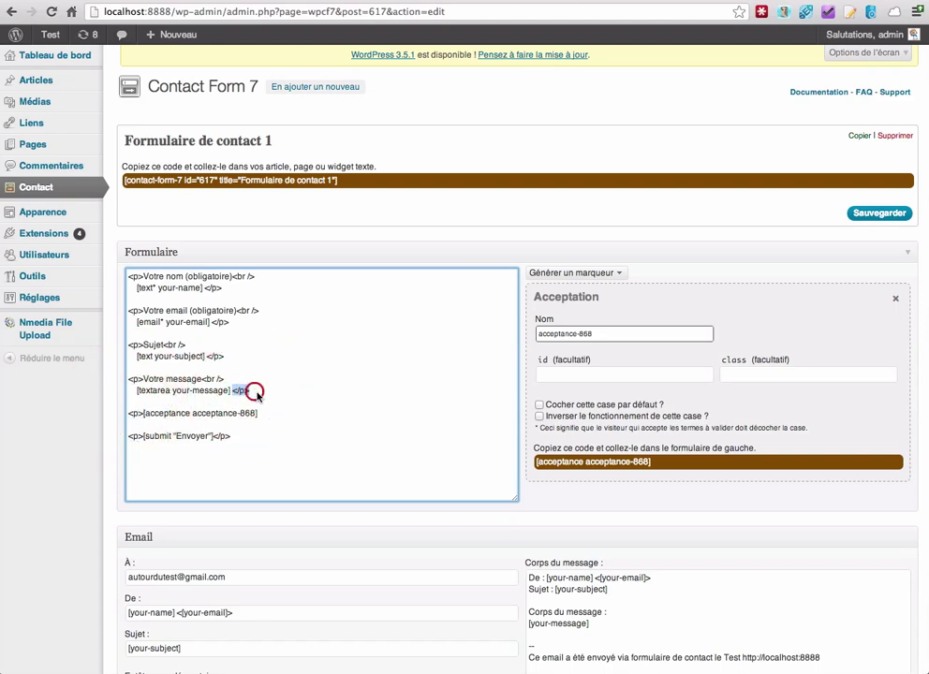
key(super+c)
click(290, 414)
key(super+v)
Step: Add "<strong>Cochez cette case pour prouver que vous n'êtes pas un spammeur</strong>" after the acceptance tag, before the closing </p>
click(257, 413)
text(<stro)
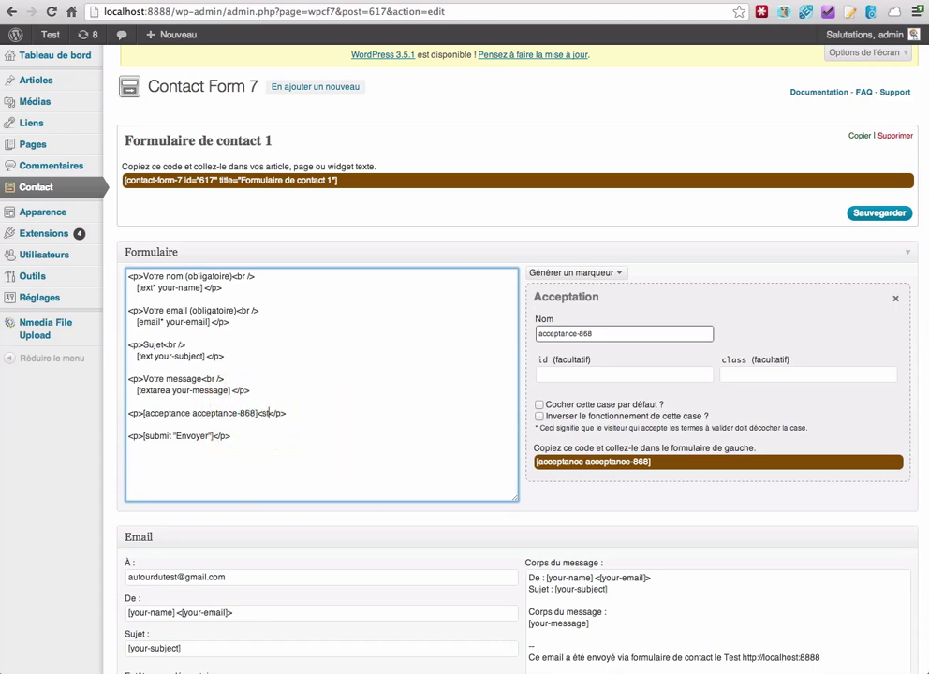
text(ng>)
text(Coo)
text(hez cette )
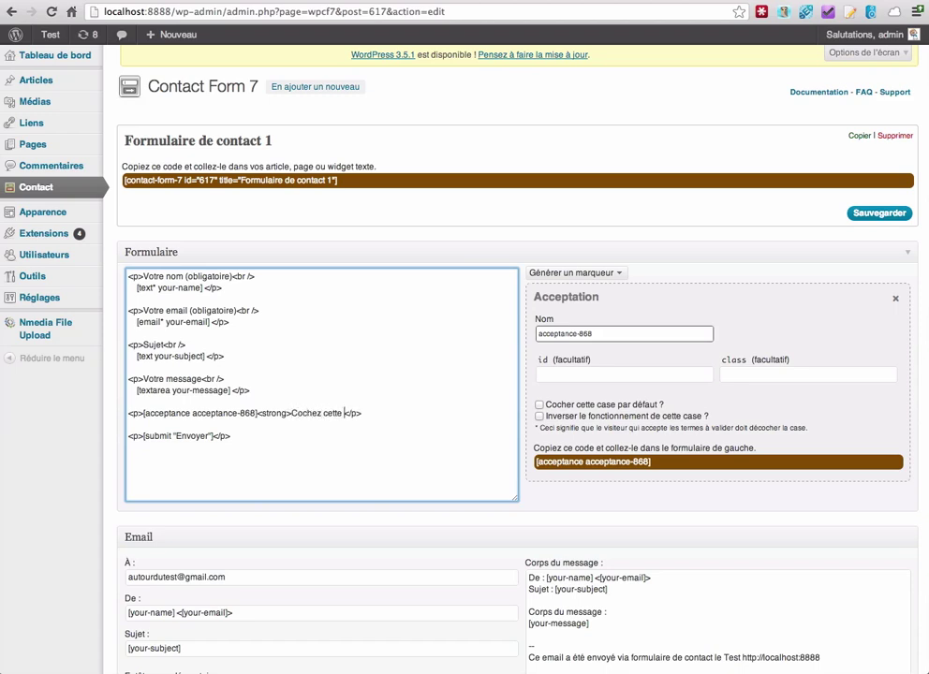
text(case)
text(pour prouv)
text(er )
text(que vous n)
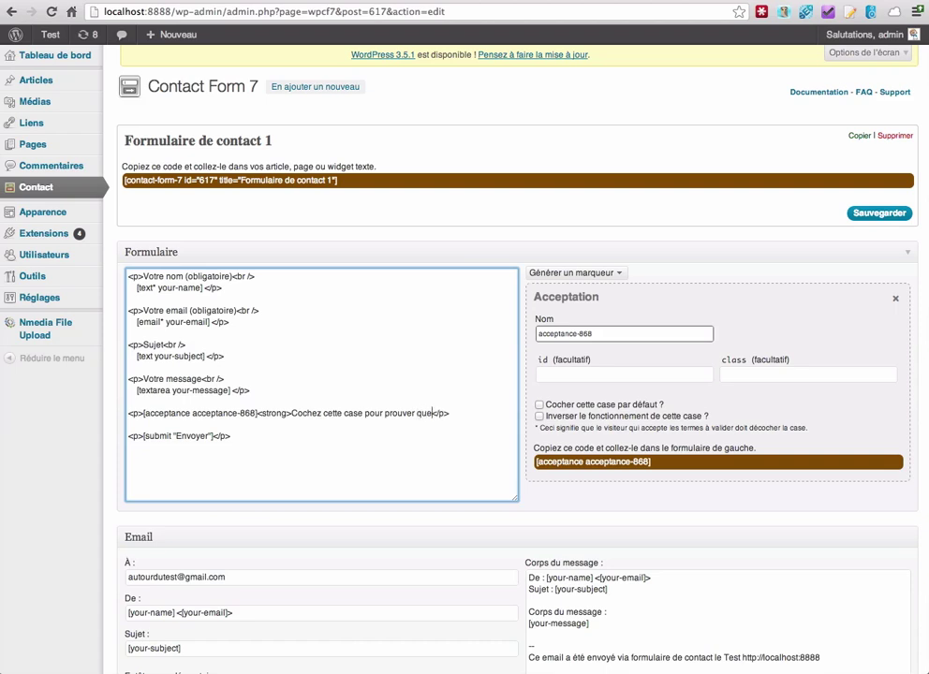
text('êtes pas un spamme)
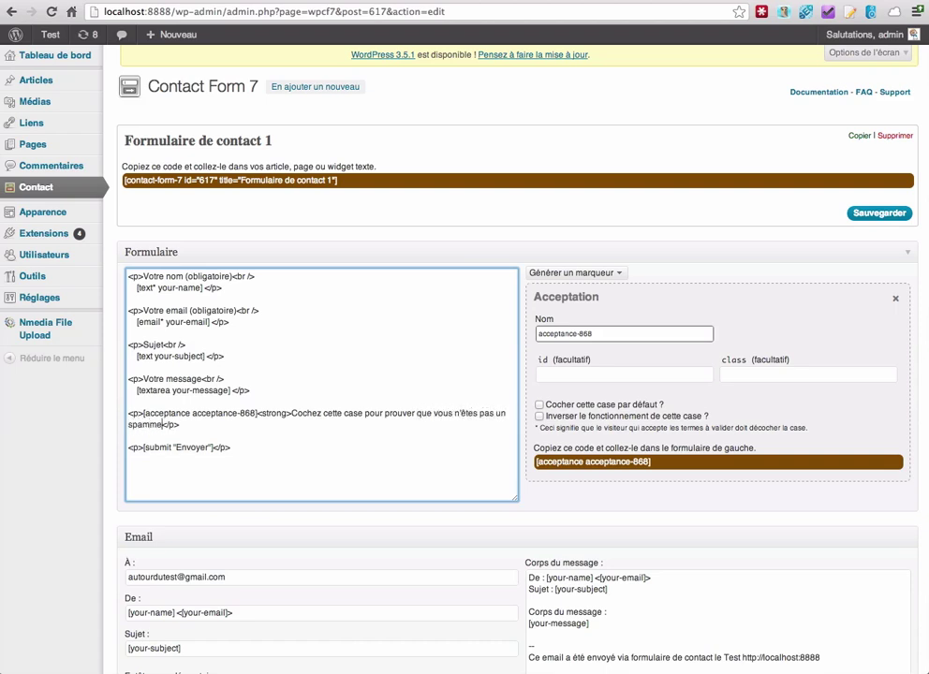
text(ur</strong>)
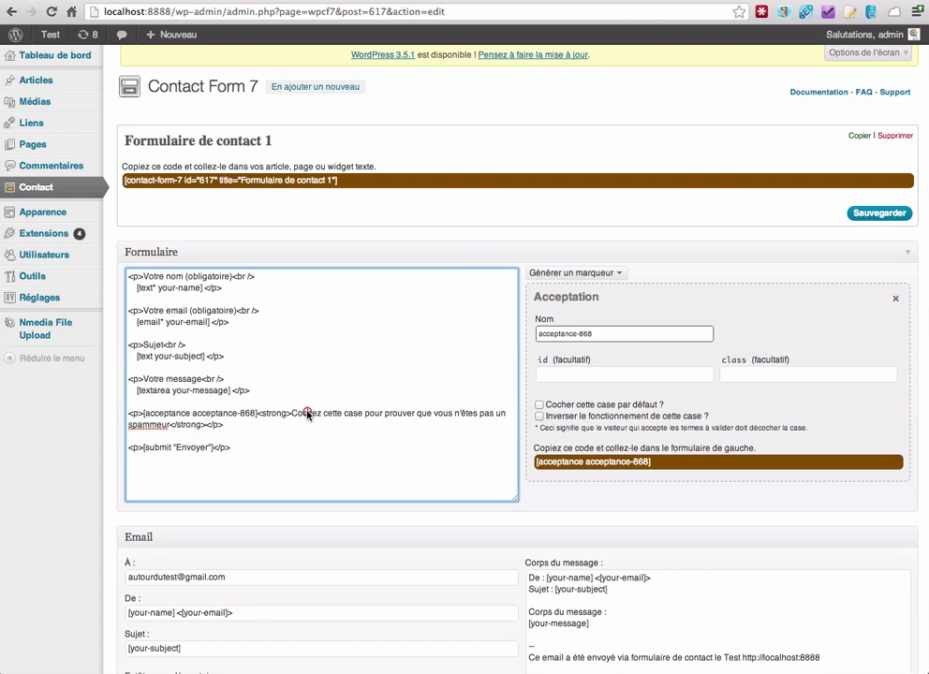
Step: Save the contact form and copy its shortcode
drag(307, 413, 168, 424)
click(350, 426)
click(874, 213)
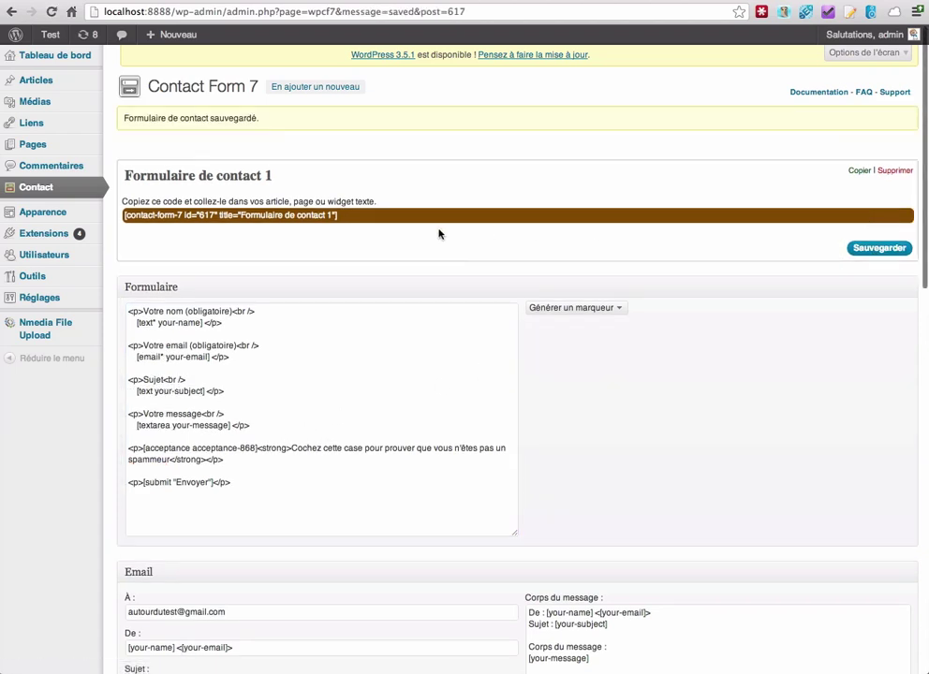
click(183, 216)
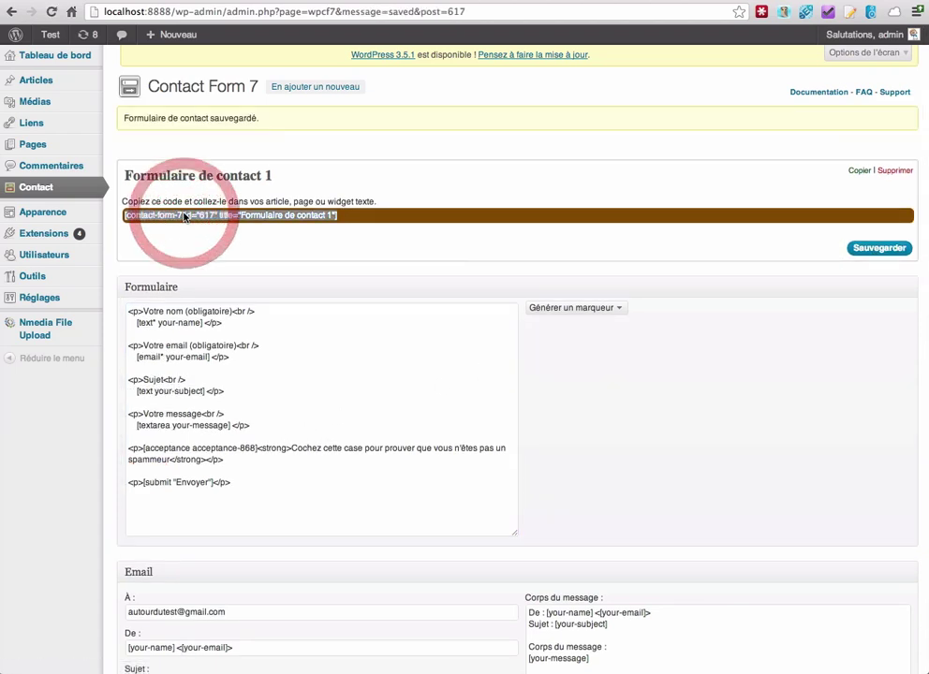
click(355, 220)
Step: Create a new page titled "Contactez-moi"
mouse_move(89, 151)
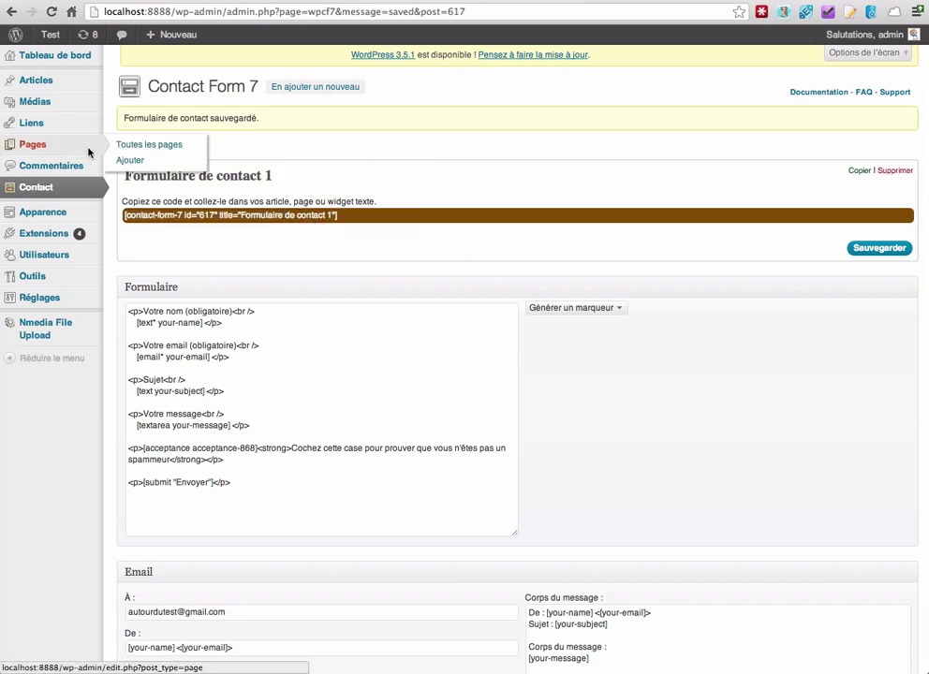
click(148, 144)
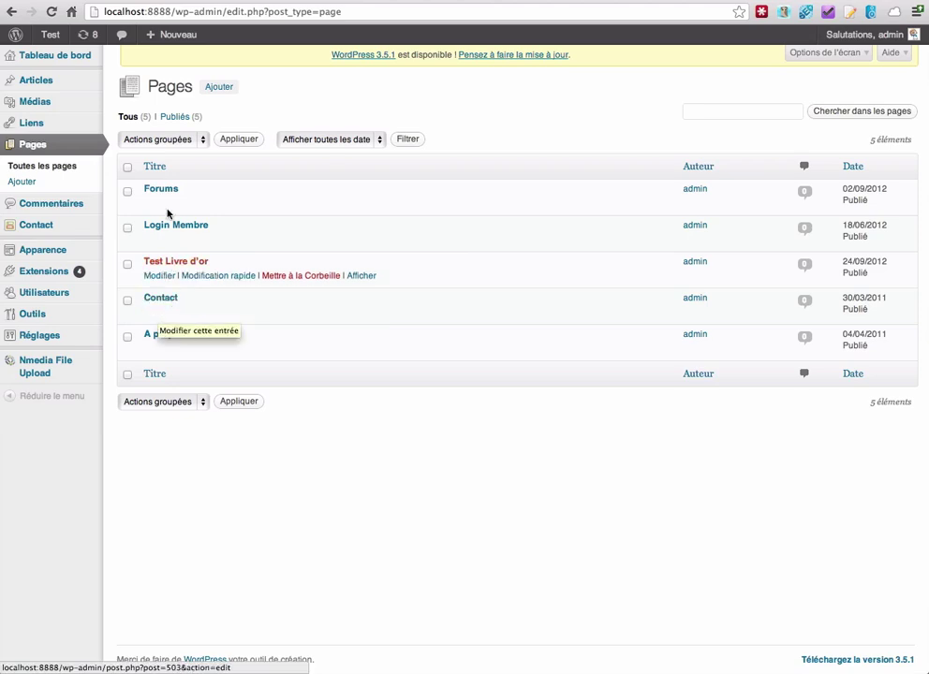
click(217, 87)
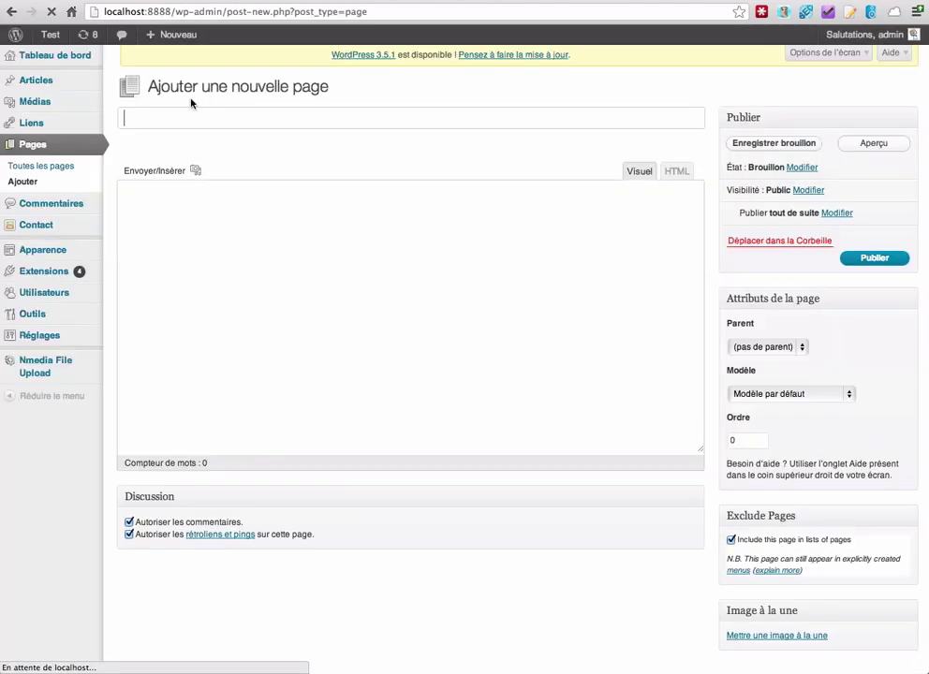
text(Cont)
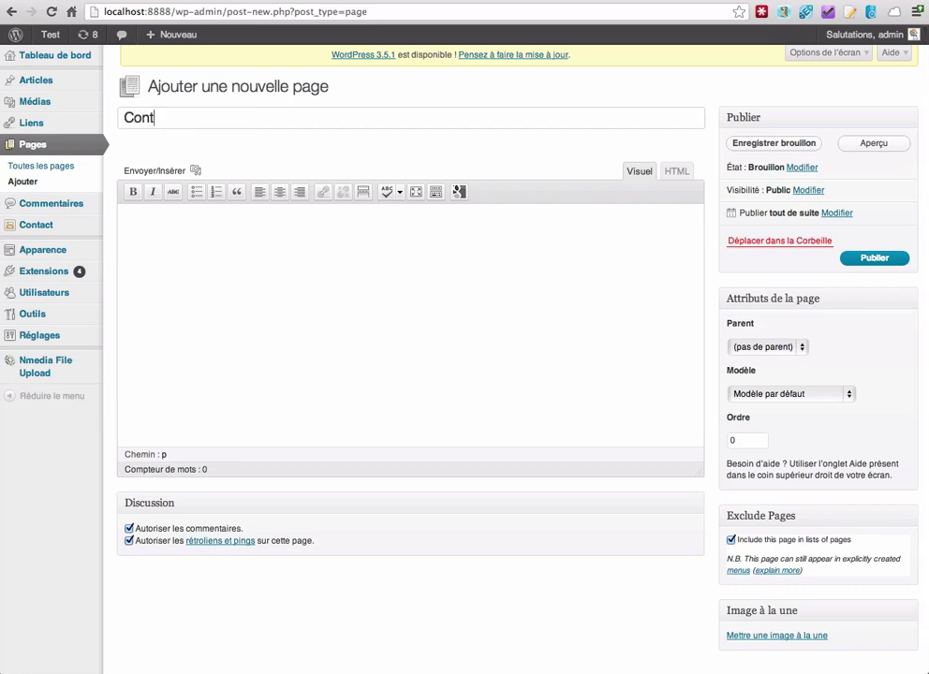
text(actez-moi)
Step: Paste the shortcode [contact-form-7 id="617" title="Formulaire de contact 1"] into the page body and publish the page
click(242, 311)
key(ctrl+v)
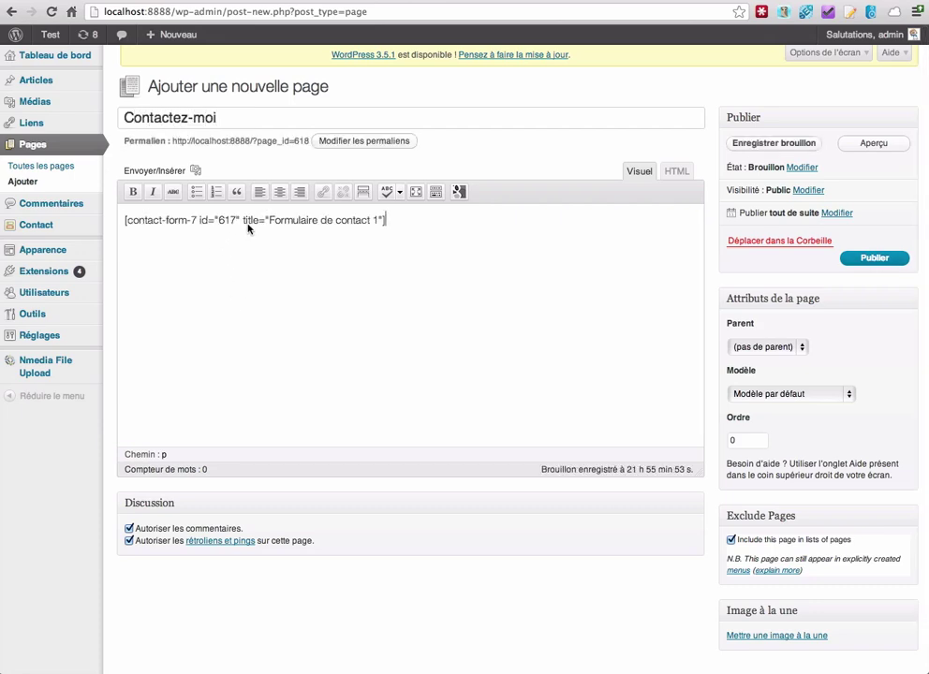
click(868, 260)
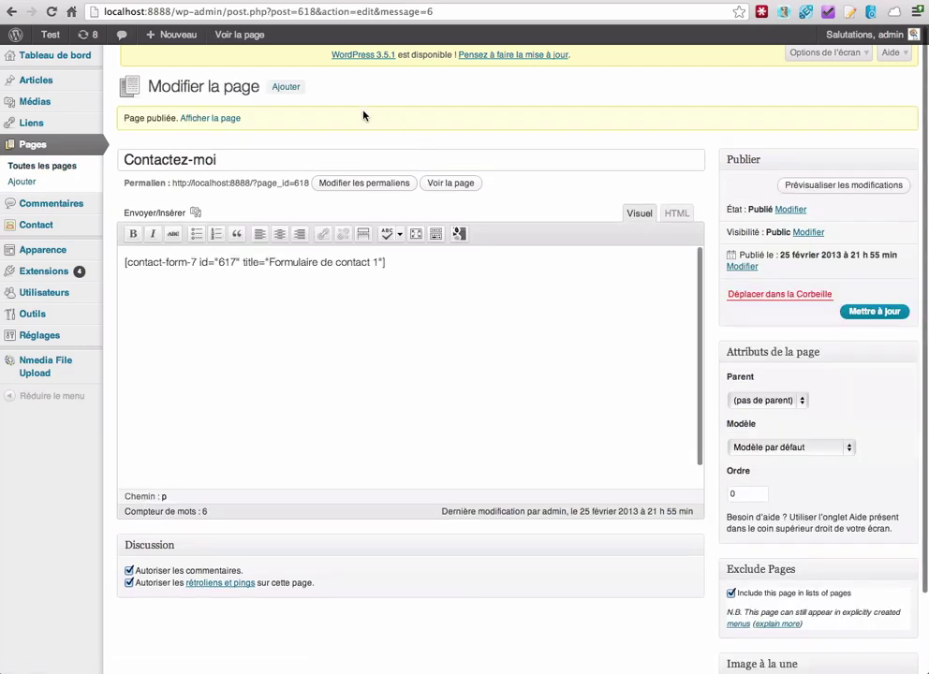
Step: View the published "Contactez-moi" page and examine the contact form's fields
click(215, 118)
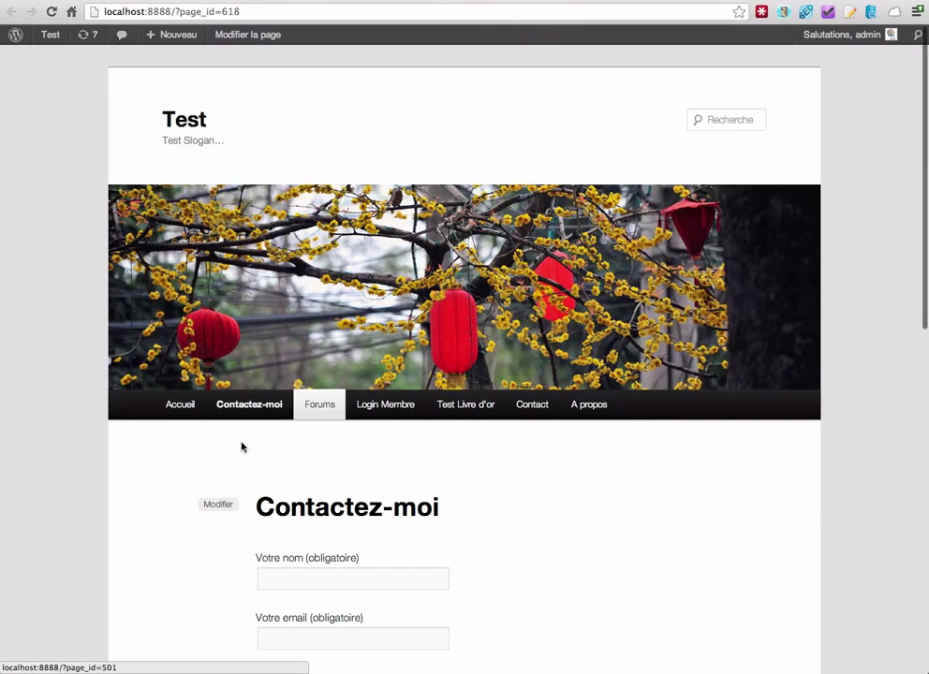
scroll(240, 448, down, 5)
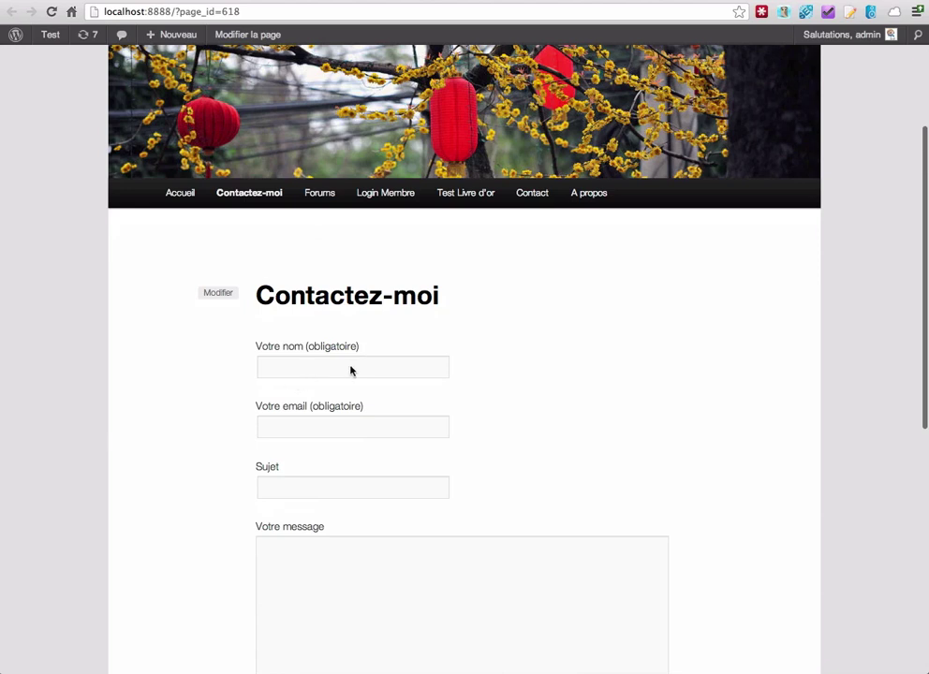
scroll(197, 386, down, 1)
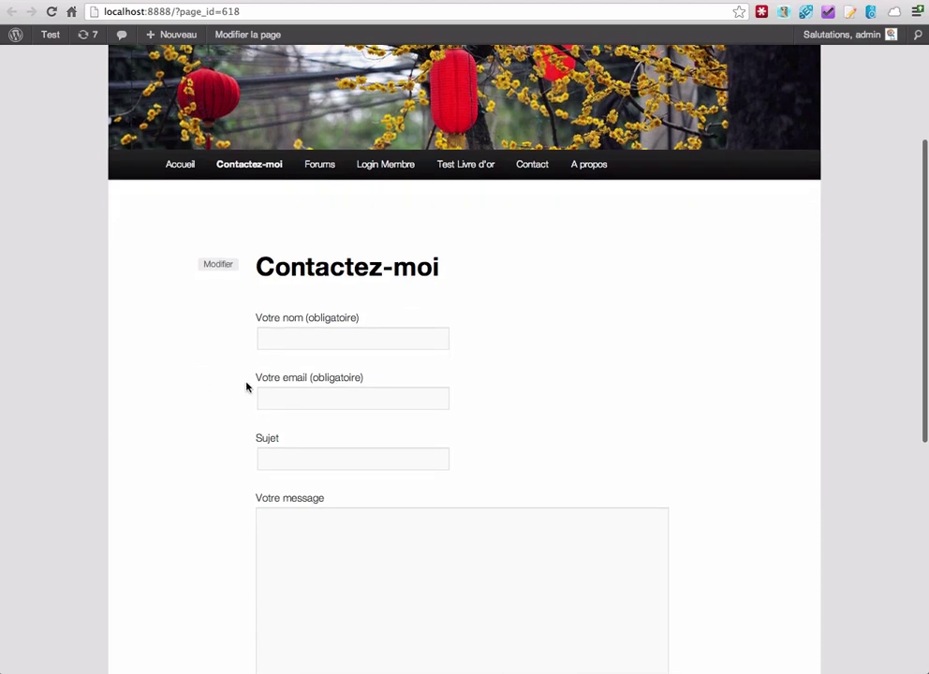
scroll(229, 386, down, 5)
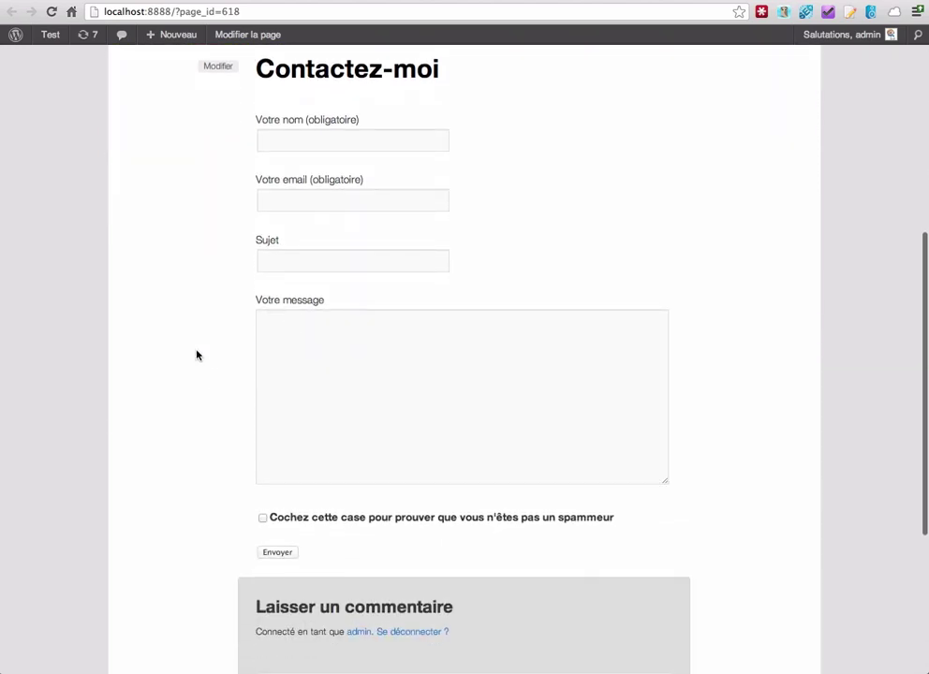
Step: Test the anti-spammer acceptance checkbox above the form's Envoyer button by toggling it and leaving it ticked
scroll(197, 355, down, 4)
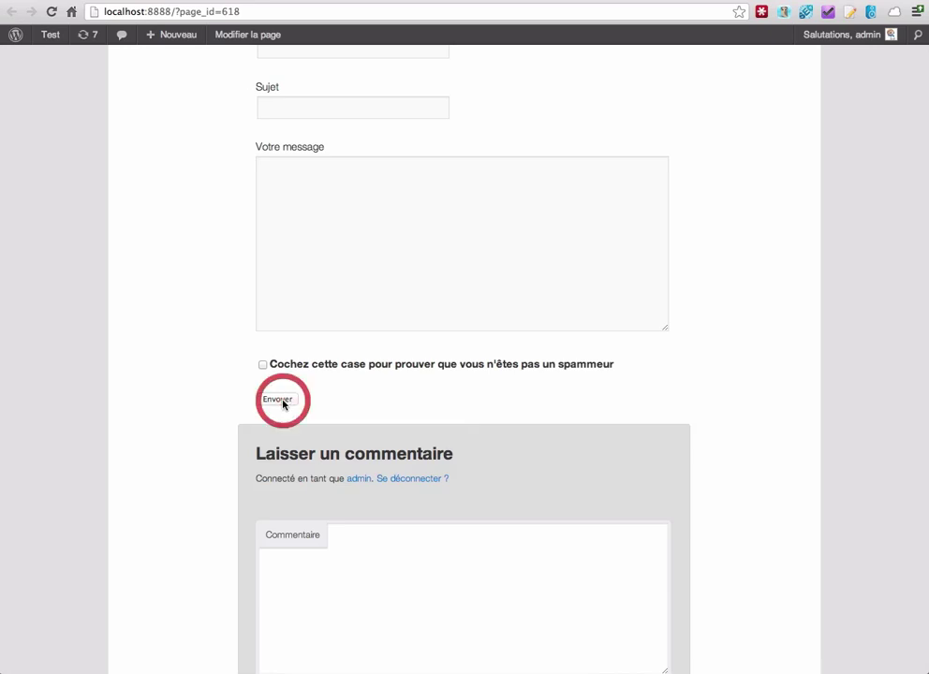
click(264, 366)
click(262, 367)
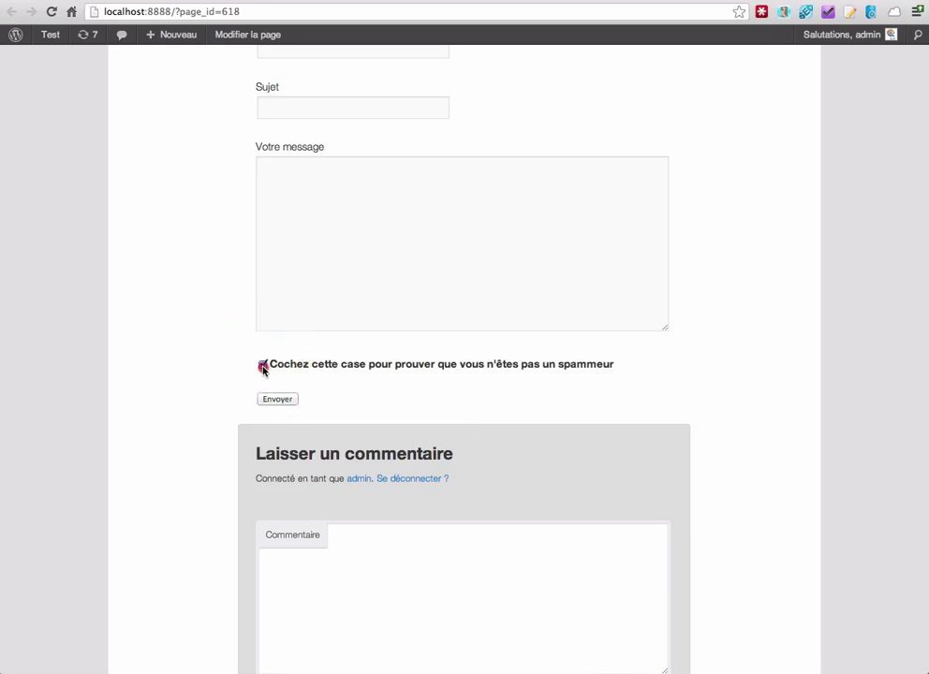